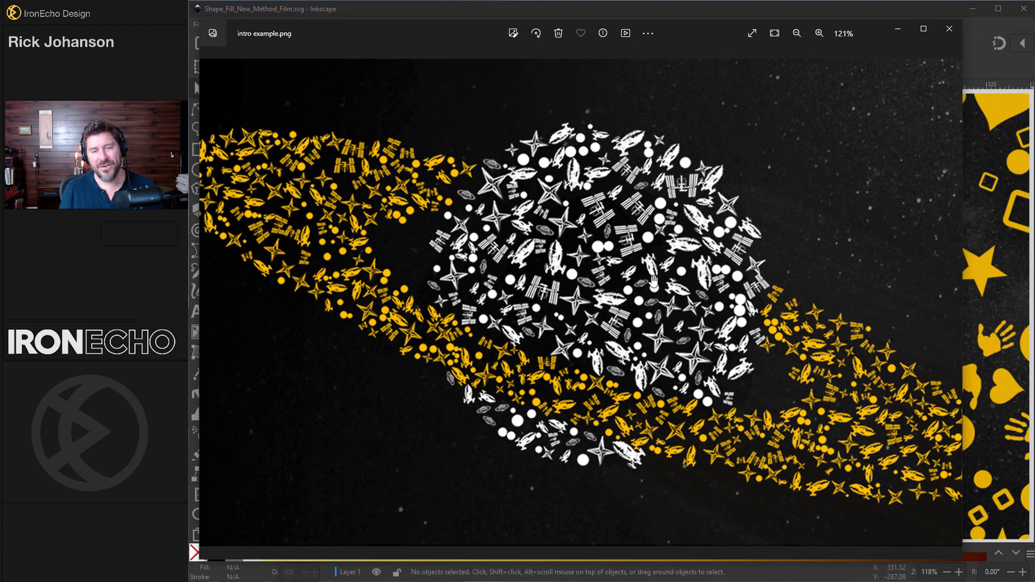
Close the Windows Photos preview of intro example.png to reveal the Inkscape handprint artwork.
{"action": "left_click_drag", "start_coordinate": [680, 33], "coordinate": [706, 34]}
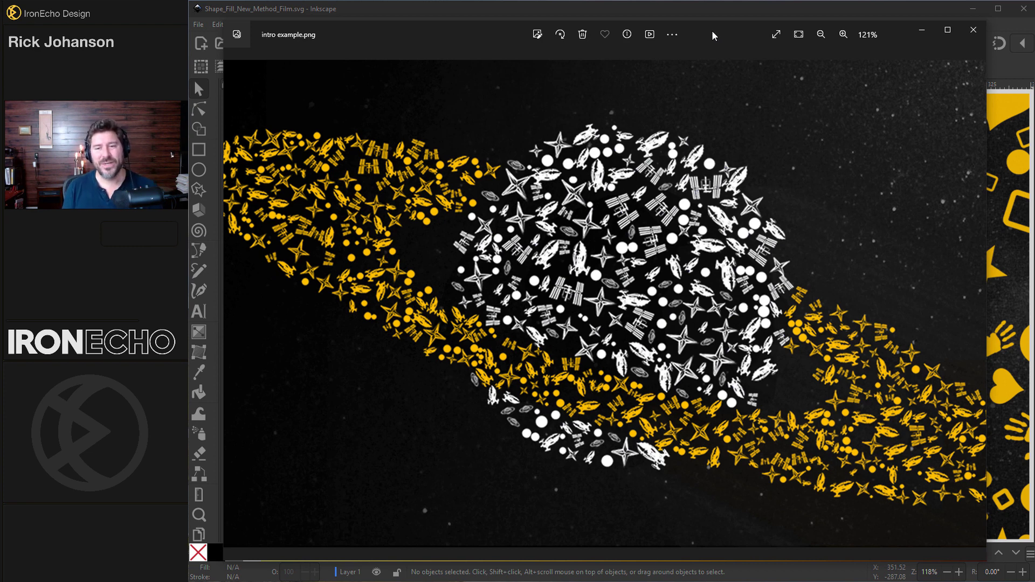
{"action": "left_click", "coordinate": [973, 30]}
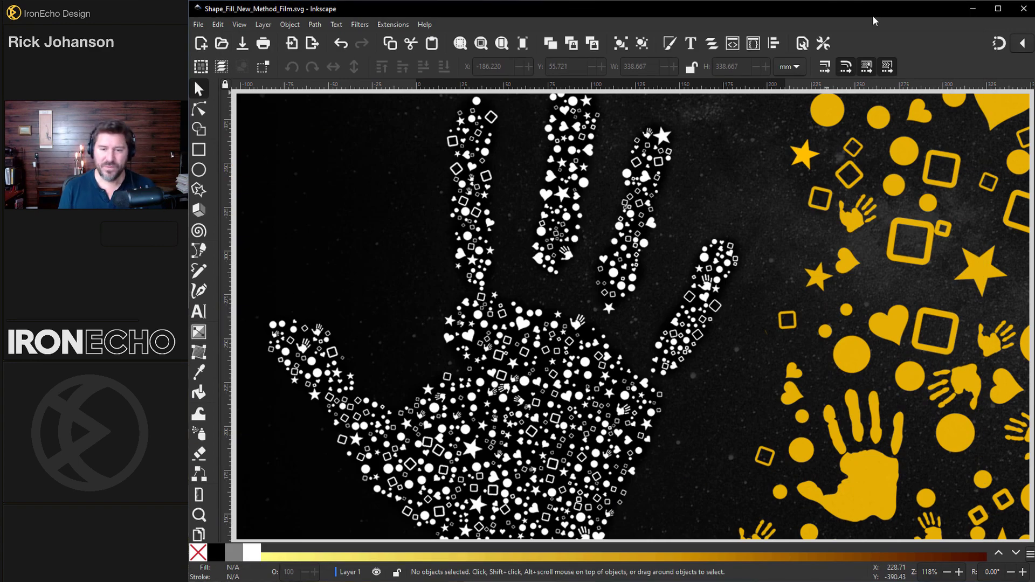
Scroll down to the blank page beside the white shapes.
{"action": "scroll", "coordinate": [765, 260], "scroll_direction": "down", "scroll_amount": 10}
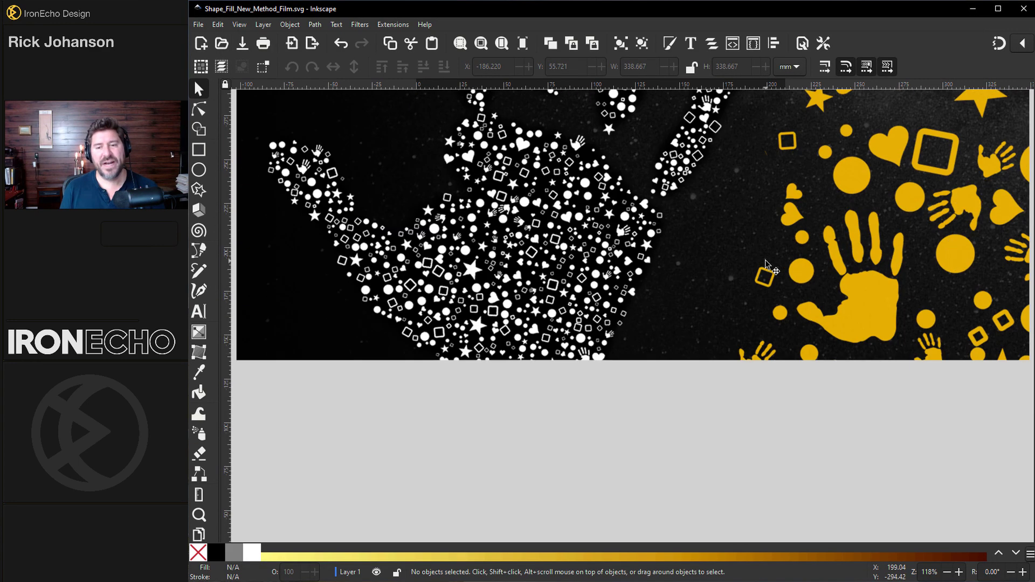
{"action": "scroll", "coordinate": [765, 260], "scroll_direction": "down", "scroll_amount": 2}
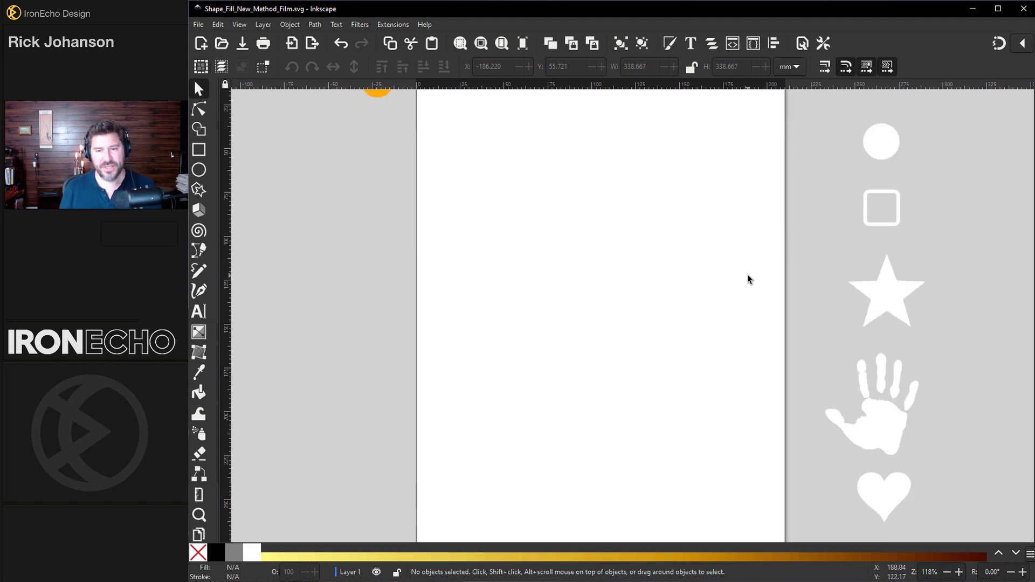
{"action": "scroll", "coordinate": [747, 274], "scroll_direction": "down", "scroll_amount": 1, "text": "ctrl"}
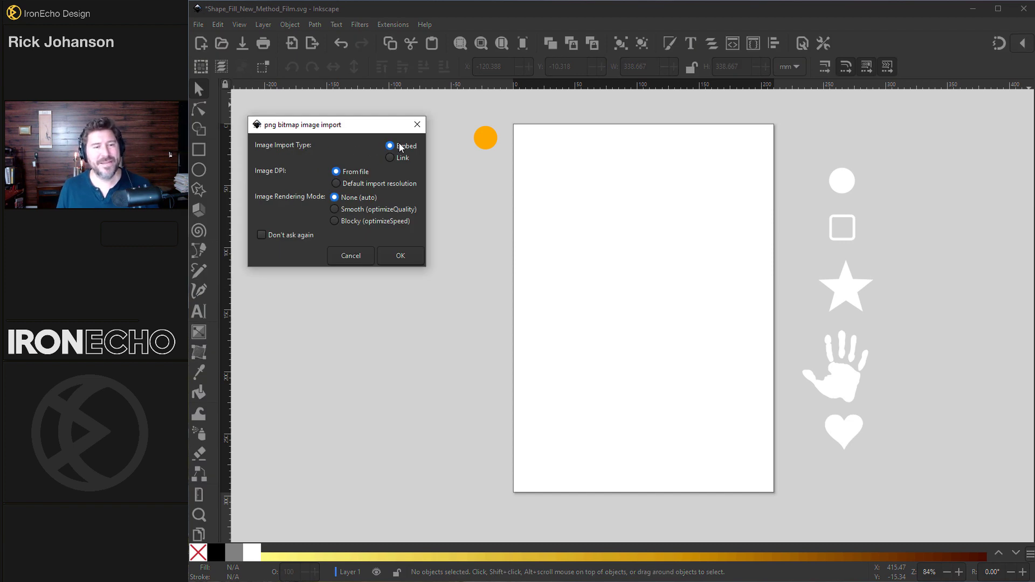
Embed the imported handprint PNG and drag it further left on the page.
{"action": "left_click", "coordinate": [399, 257]}
{"action": "left_click_drag", "start_coordinate": [639, 334], "coordinate": [628, 359]}
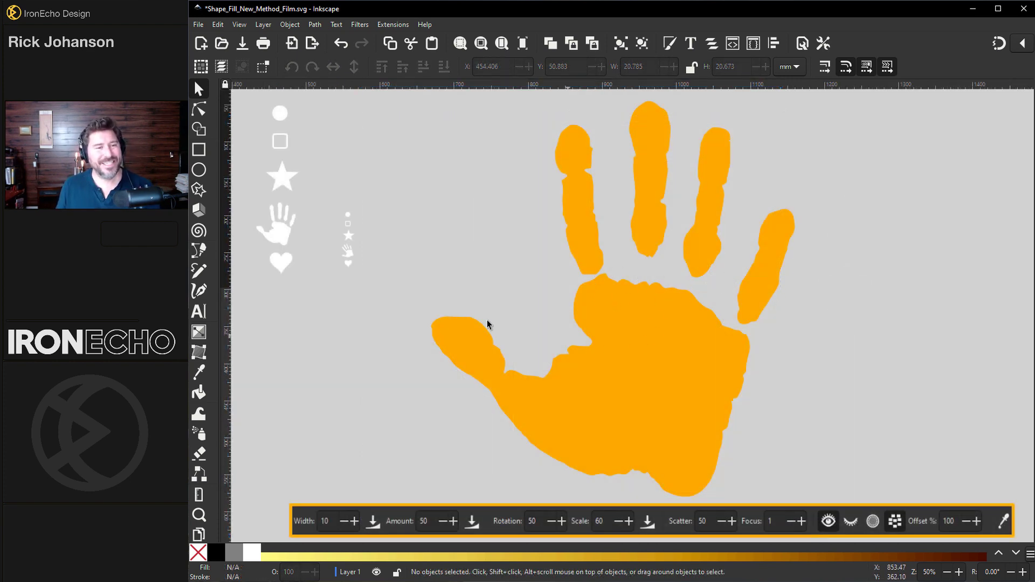
{"action": "left_click", "coordinate": [284, 114]}
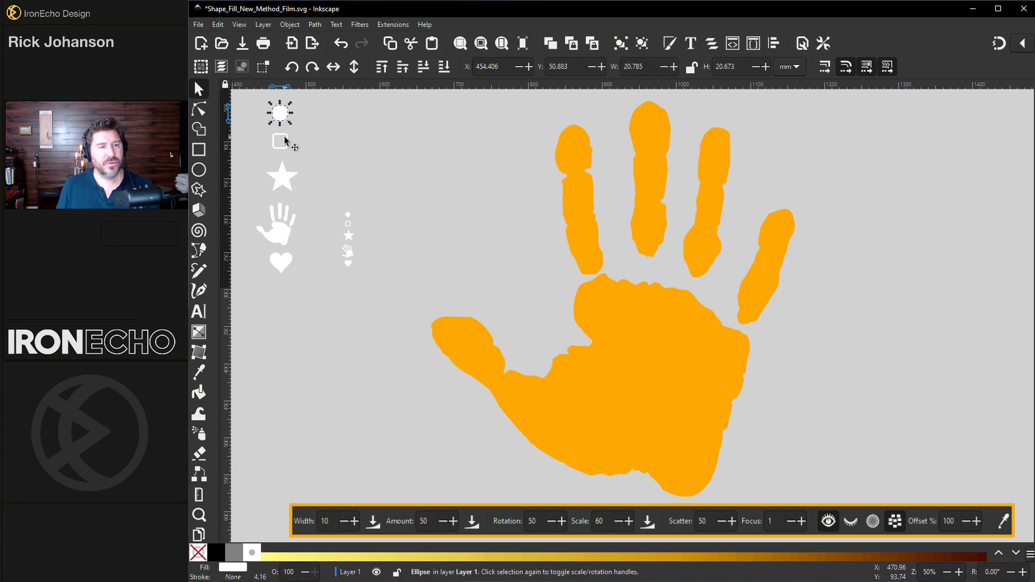
{"action": "left_click", "coordinate": [285, 142]}
{"action": "left_click", "coordinate": [286, 169]}
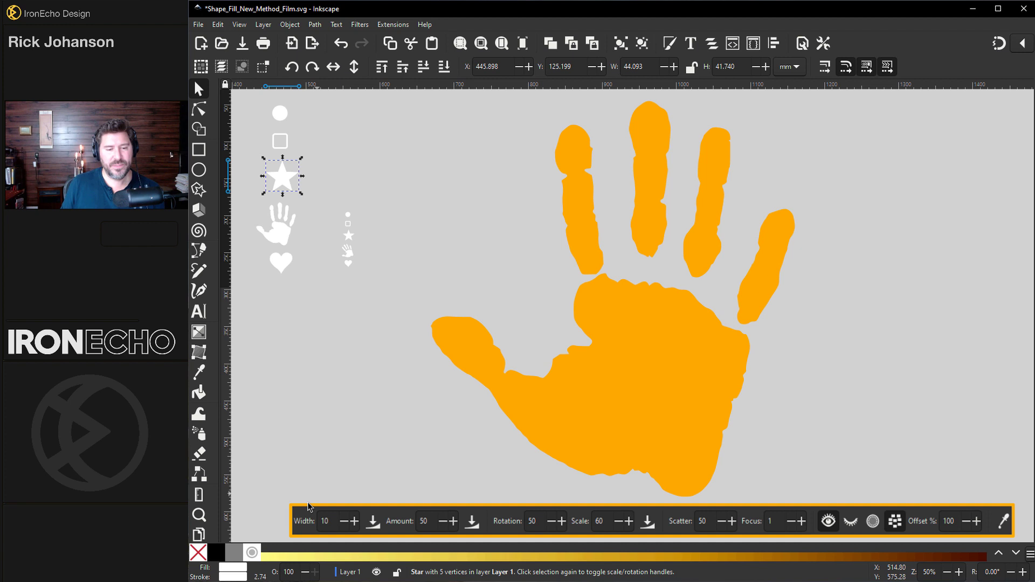
{"action": "key", "text": "ctrl+z"}
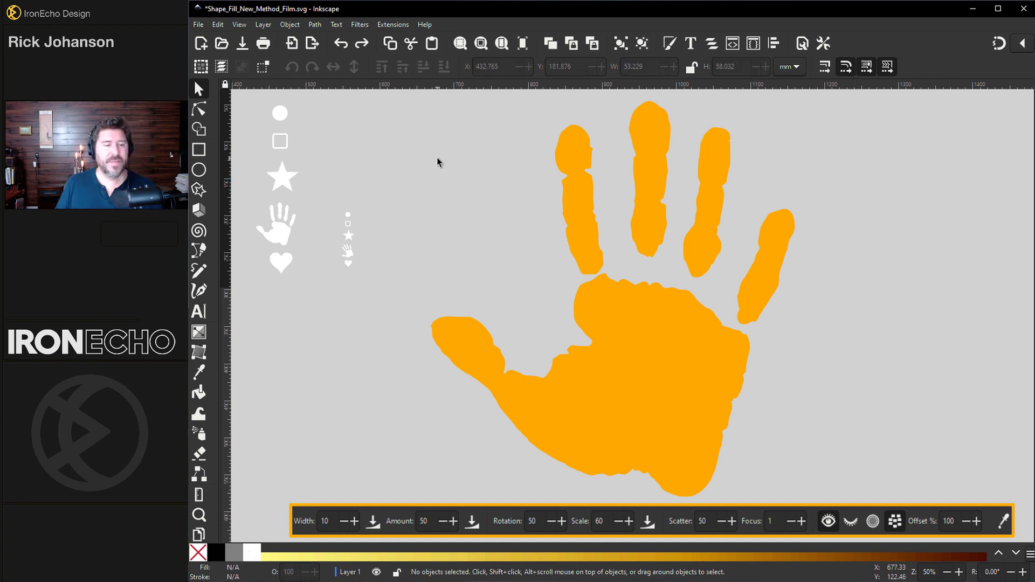
{"action": "left_click", "coordinate": [204, 435]}
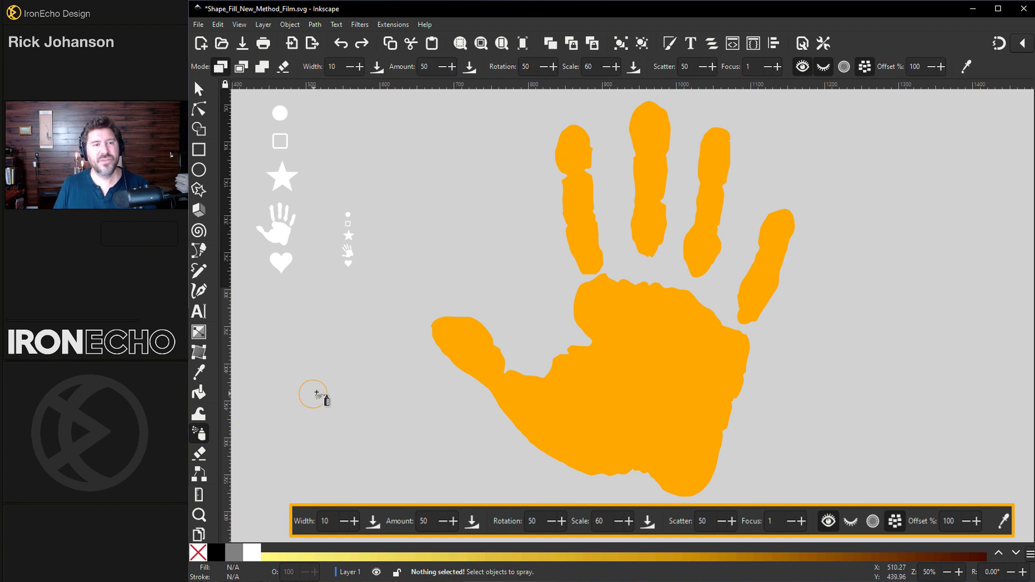
{"action": "key", "text": "s"}
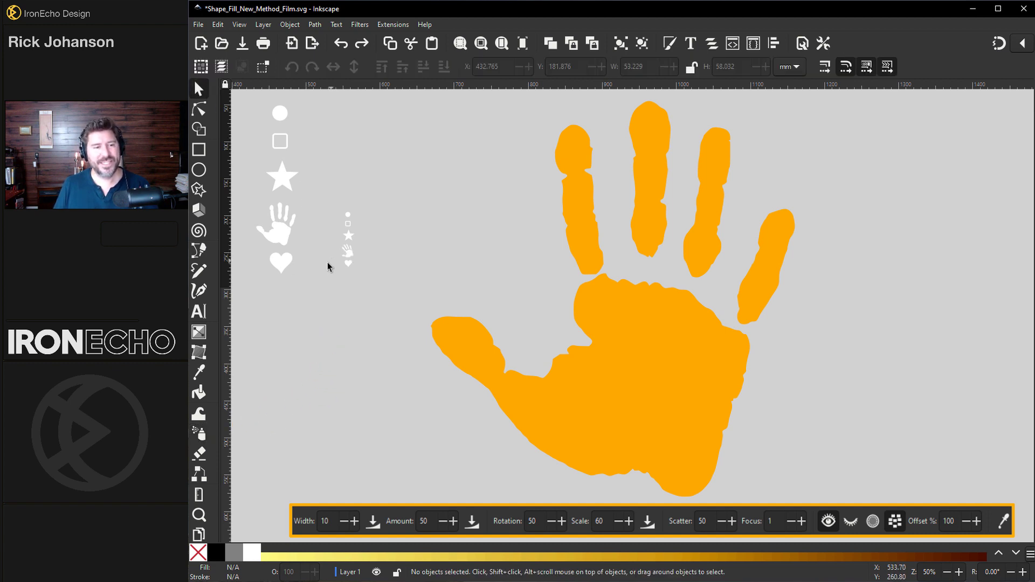
{"action": "left_click", "coordinate": [281, 264]}
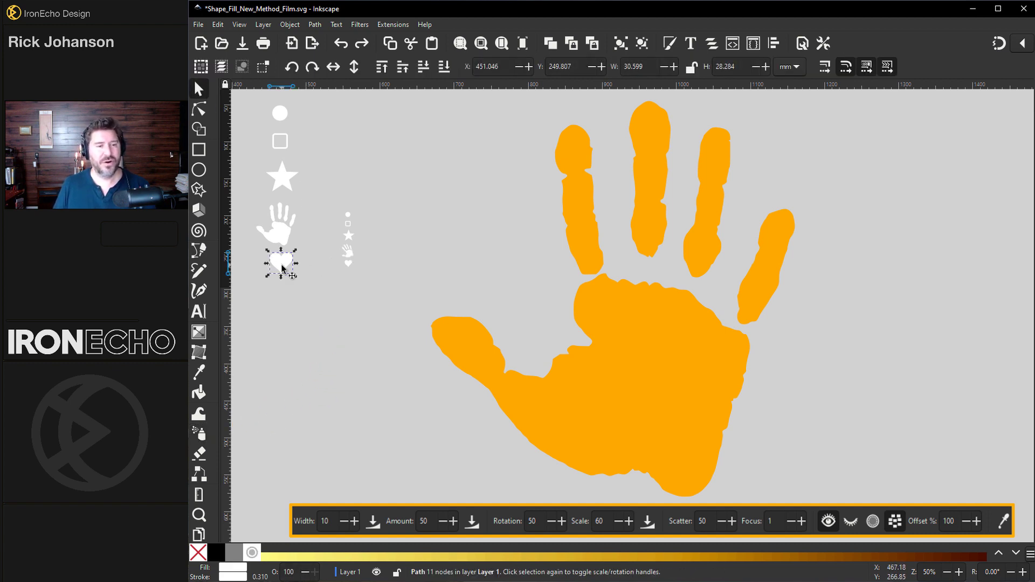
{"action": "left_click", "coordinate": [203, 438]}
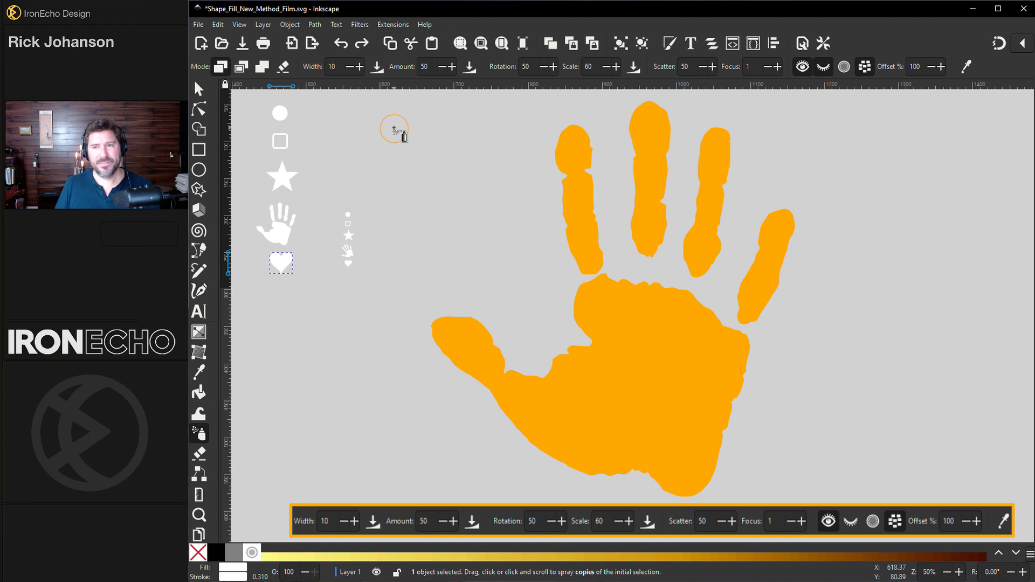
{"action": "mouse_move", "coordinate": [807, 396]}
{"action": "left_mouse_down"}
{"action": "mouse_move", "coordinate": [894, 195]}
{"action": "mouse_move", "coordinate": [764, 129]}
{"action": "mouse_move", "coordinate": [532, 185]}
{"action": "mouse_move", "coordinate": [380, 382]}
{"action": "mouse_move", "coordinate": [296, 431]}
{"action": "left_mouse_up"}
{"action": "key", "text": "Escape"}
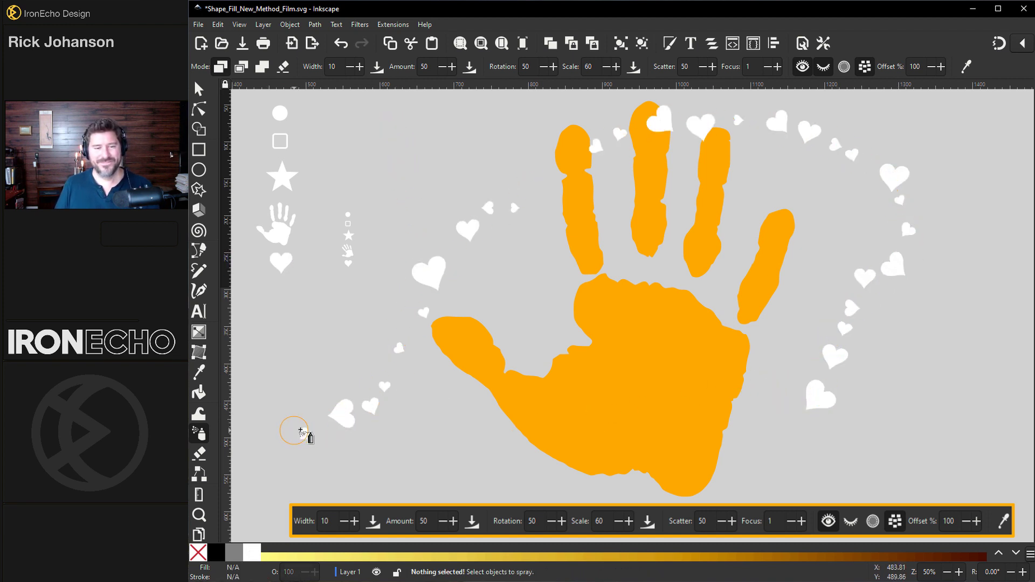
{"action": "key", "text": "ctrl+z"}
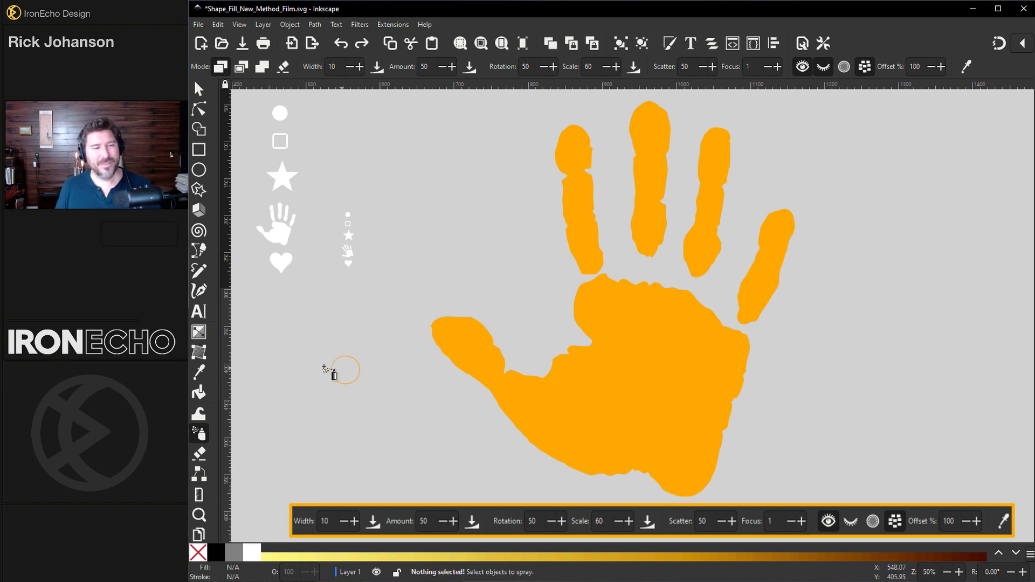
Spray a test trail of the five large white shapes across the canvas.
{"action": "left_click", "coordinate": [199, 89]}
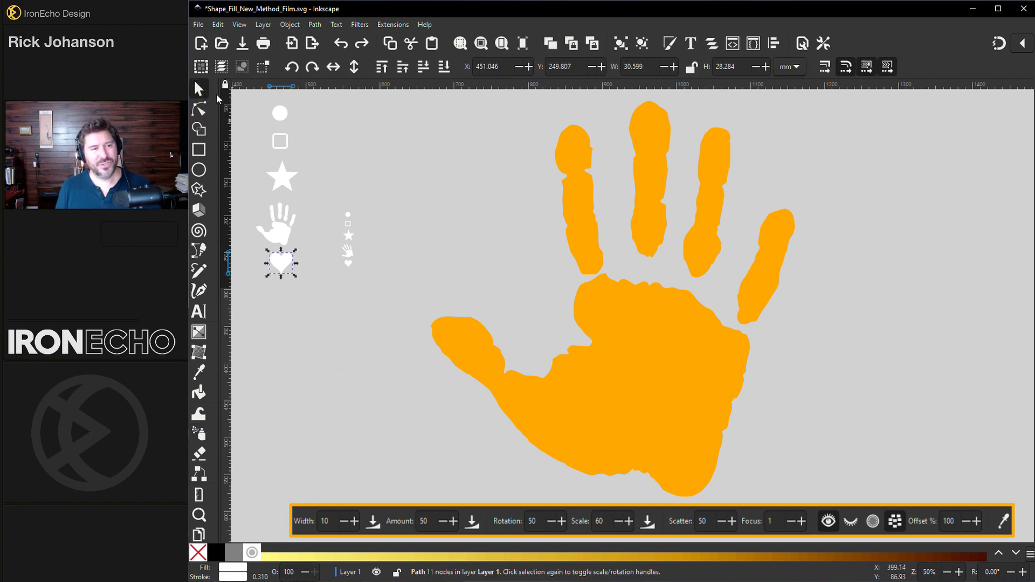
{"action": "left_click_drag", "start_coordinate": [322, 183], "coordinate": [374, 285]}
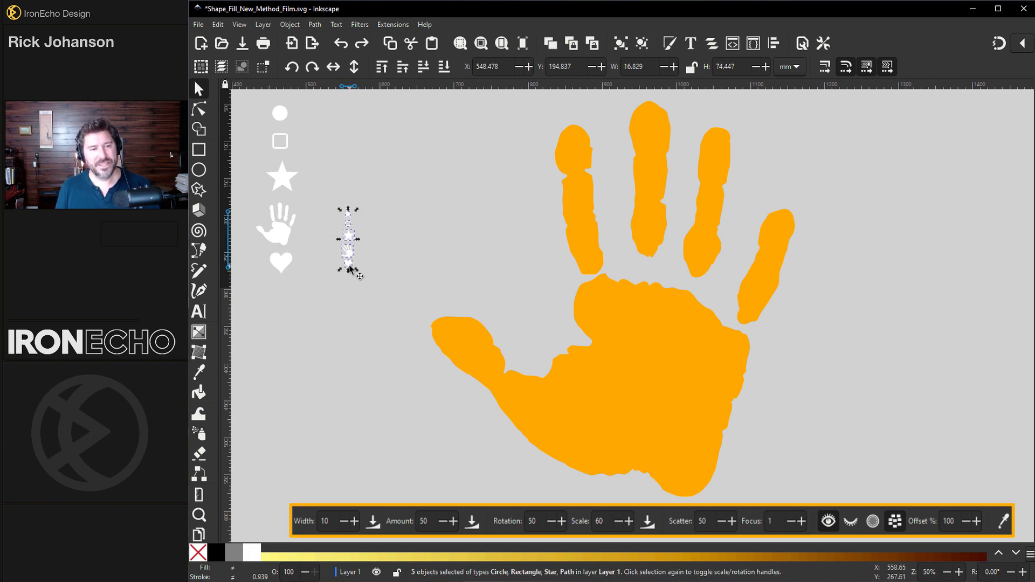
{"action": "left_click_drag", "start_coordinate": [252, 96], "coordinate": [328, 298]}
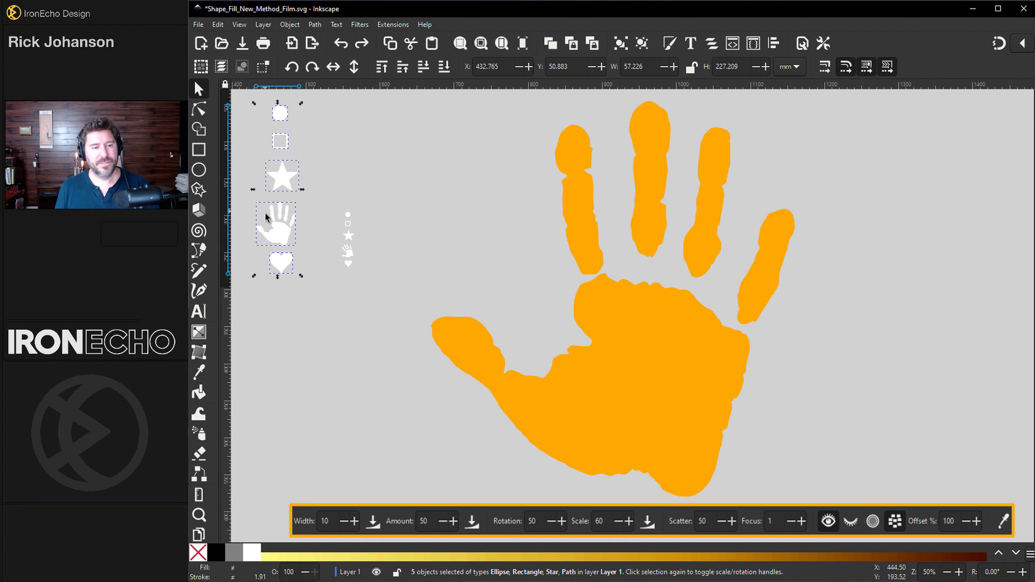
{"action": "left_click", "coordinate": [199, 434]}
{"action": "mouse_move", "coordinate": [893, 432]}
{"action": "left_mouse_down"}
{"action": "mouse_move", "coordinate": [827, 278]}
{"action": "mouse_move", "coordinate": [671, 219]}
{"action": "mouse_move", "coordinate": [456, 293]}
{"action": "mouse_move", "coordinate": [333, 415]}
{"action": "mouse_move", "coordinate": [263, 463]}
{"action": "left_mouse_up"}
Undo the test spray and select the five small shapes instead.
{"action": "key", "text": "Escape"}
{"action": "key", "text": "ctrl+z"}
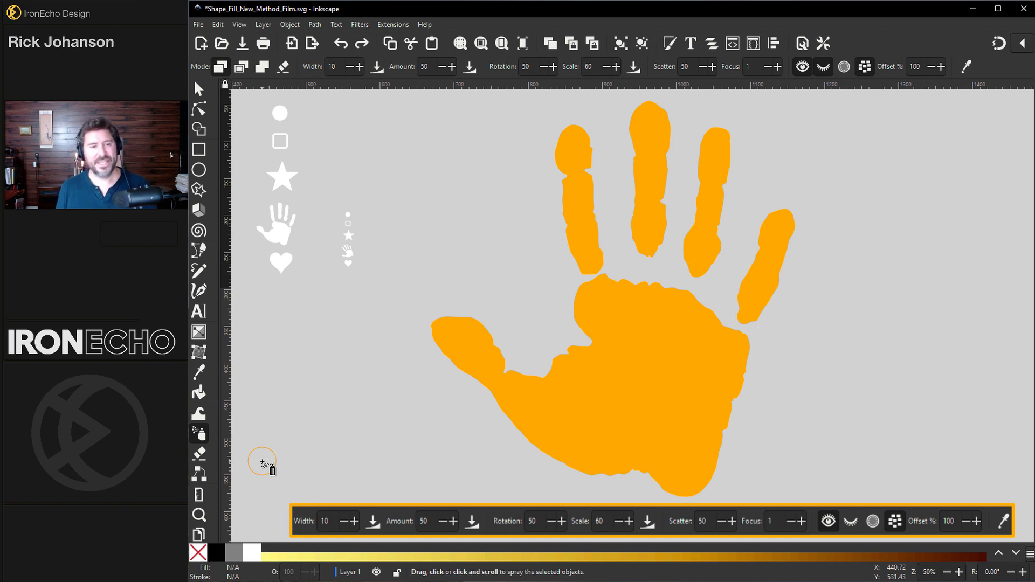
{"action": "key", "text": "s"}
{"action": "left_click_drag", "start_coordinate": [332, 205], "coordinate": [360, 281]}
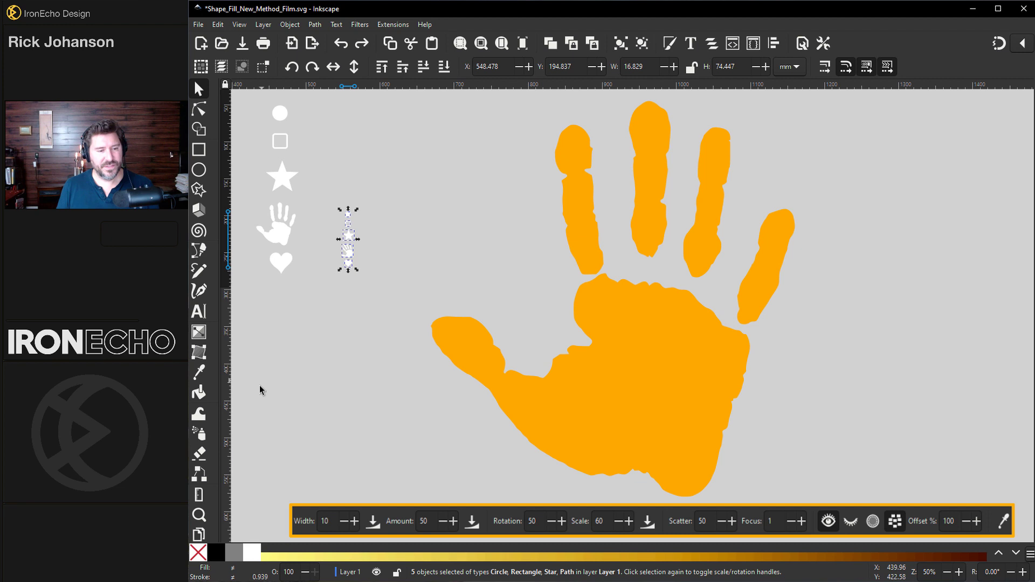
Activate the Spray tool for the five small shapes, set to width 10, amount 50, scale 60.
{"action": "left_click", "coordinate": [203, 437]}
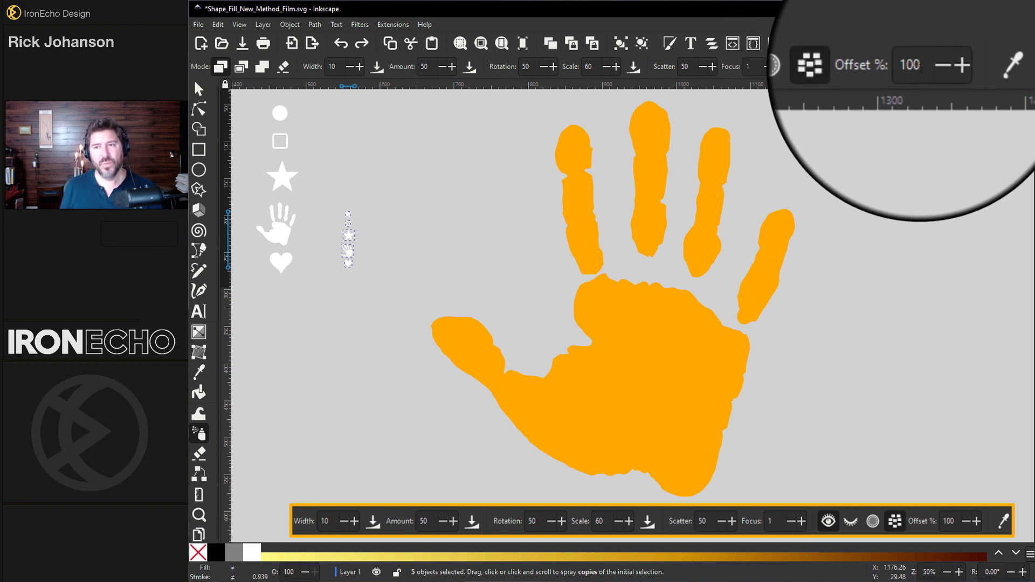
Reselect the five small white shapes.
{"action": "key", "text": "s"}
{"action": "left_click", "coordinate": [388, 222]}
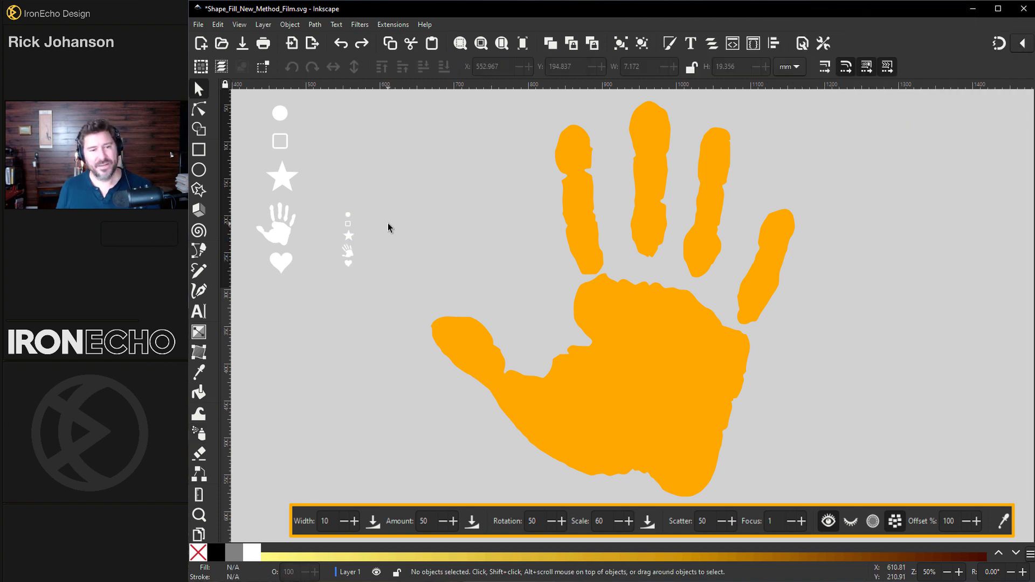
{"action": "left_click_drag", "start_coordinate": [333, 202], "coordinate": [367, 274]}
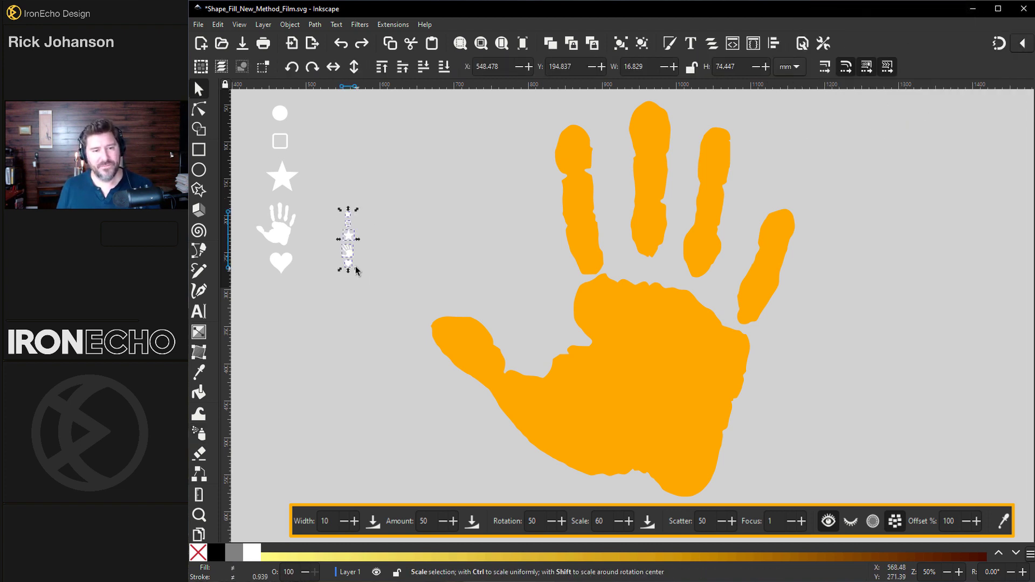
Spray the small shapes over the palm, thumb, fingers and remaining gaps of the handprint.
{"action": "left_click", "coordinate": [205, 439]}
{"action": "mouse_move", "coordinate": [612, 354]}
{"action": "left_mouse_down"}
{"action": "mouse_move", "coordinate": [637, 355]}
{"action": "mouse_move", "coordinate": [643, 328]}
{"action": "mouse_move", "coordinate": [606, 322]}
{"action": "mouse_move", "coordinate": [607, 299]}
{"action": "mouse_move", "coordinate": [651, 306]}
{"action": "mouse_move", "coordinate": [678, 331]}
{"action": "mouse_move", "coordinate": [660, 335]}
{"action": "mouse_move", "coordinate": [672, 360]}
{"action": "mouse_move", "coordinate": [638, 366]}
{"action": "mouse_move", "coordinate": [602, 353]}
{"action": "mouse_move", "coordinate": [578, 364]}
{"action": "mouse_move", "coordinate": [625, 389]}
{"action": "mouse_move", "coordinate": [685, 385]}
{"action": "mouse_move", "coordinate": [699, 328]}
{"action": "mouse_move", "coordinate": [666, 302]}
{"action": "mouse_move", "coordinate": [637, 304]}
{"action": "mouse_move", "coordinate": [654, 363]}
{"action": "mouse_move", "coordinate": [731, 386]}
{"action": "left_mouse_up"}
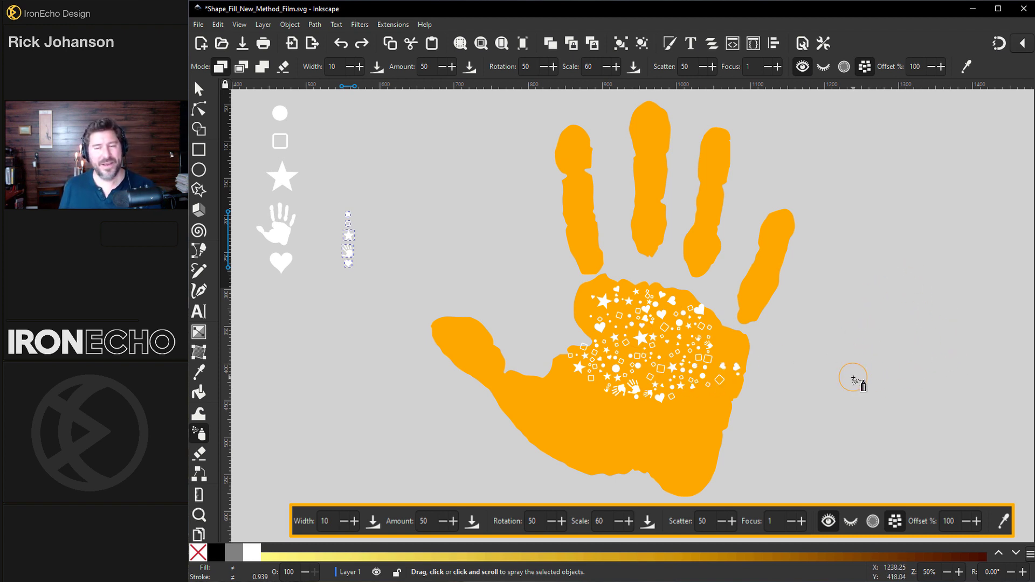
{"action": "mouse_move", "coordinate": [745, 389]}
{"action": "left_mouse_down"}
{"action": "mouse_move", "coordinate": [453, 340]}
{"action": "mouse_move", "coordinate": [468, 335]}
{"action": "mouse_move", "coordinate": [538, 398]}
{"action": "mouse_move", "coordinate": [600, 296]}
{"action": "mouse_move", "coordinate": [710, 259]}
{"action": "mouse_move", "coordinate": [652, 236]}
{"action": "mouse_move", "coordinate": [655, 195]}
{"action": "mouse_move", "coordinate": [710, 193]}
{"action": "mouse_move", "coordinate": [689, 291]}
{"action": "mouse_move", "coordinate": [635, 310]}
{"action": "left_mouse_up"}
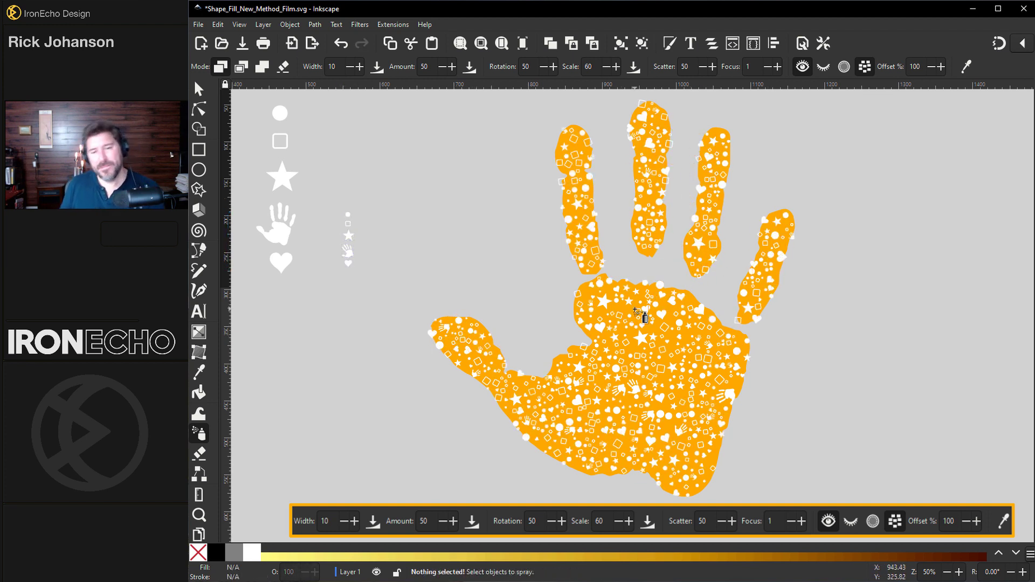
{"action": "scroll", "coordinate": [665, 354], "scroll_direction": "up", "scroll_amount": 4}
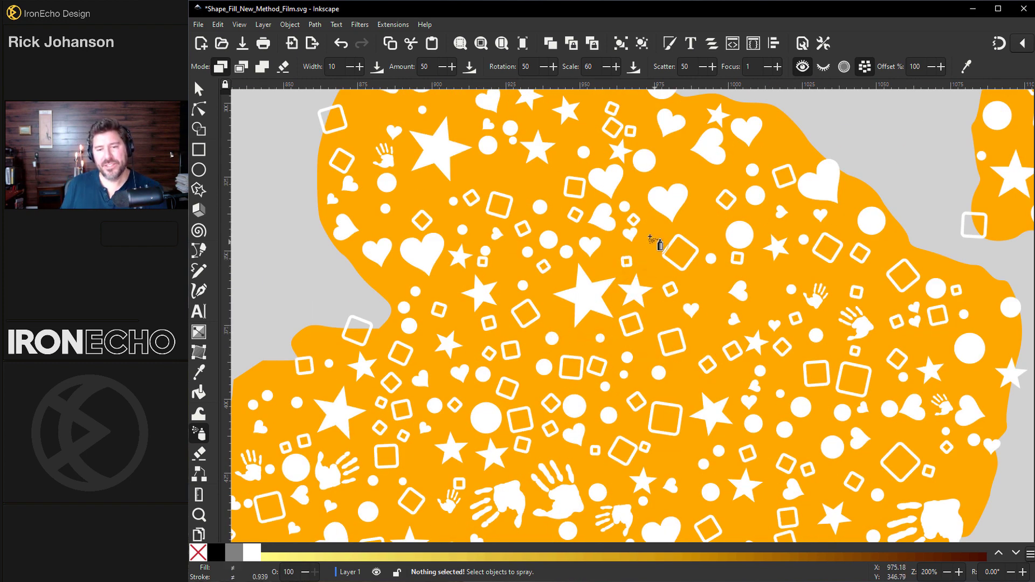
{"action": "left_click", "coordinate": [704, 205]}
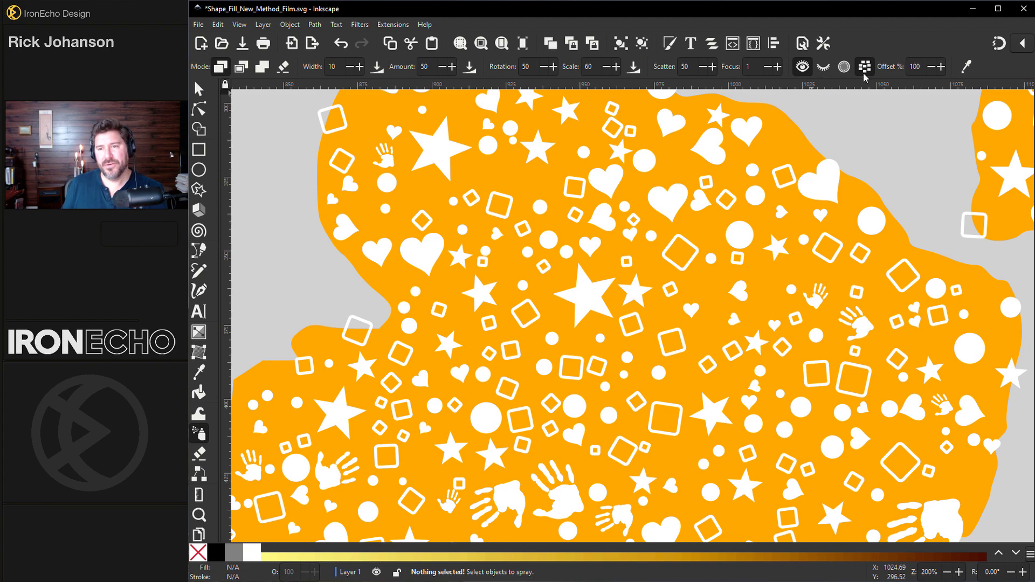
{"action": "mouse_move", "coordinate": [694, 176]}
{"action": "left_mouse_down"}
{"action": "mouse_move", "coordinate": [642, 181]}
{"action": "mouse_move", "coordinate": [560, 169]}
{"action": "mouse_move", "coordinate": [471, 179]}
{"action": "mouse_move", "coordinate": [472, 165]}
{"action": "mouse_move", "coordinate": [400, 200]}
{"action": "mouse_move", "coordinate": [408, 184]}
{"action": "mouse_move", "coordinate": [371, 138]}
{"action": "left_mouse_up"}
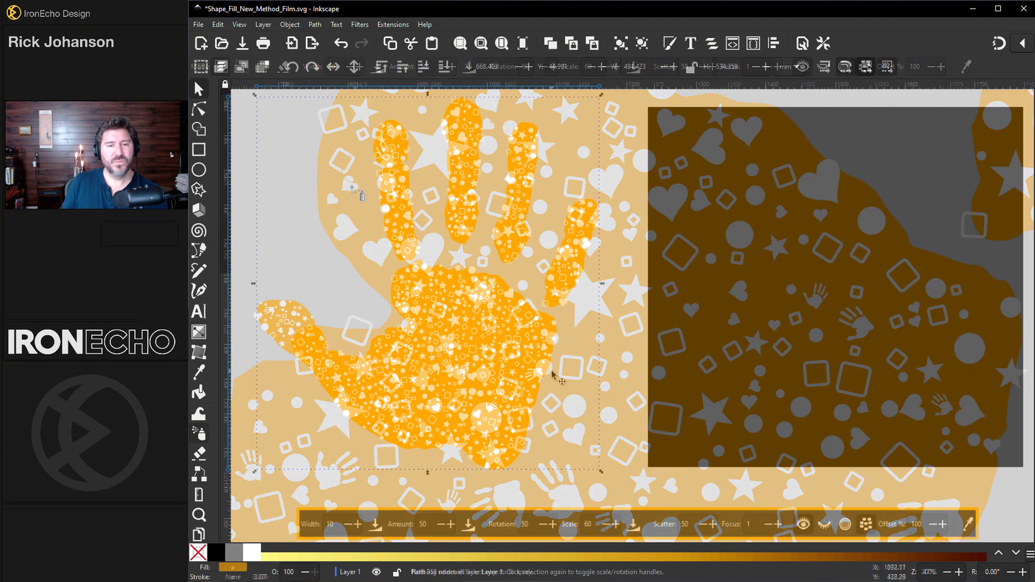
Delete the orange hand and move the sprayed white shapes onto the black rectangle.
{"action": "key", "text": "Delete"}
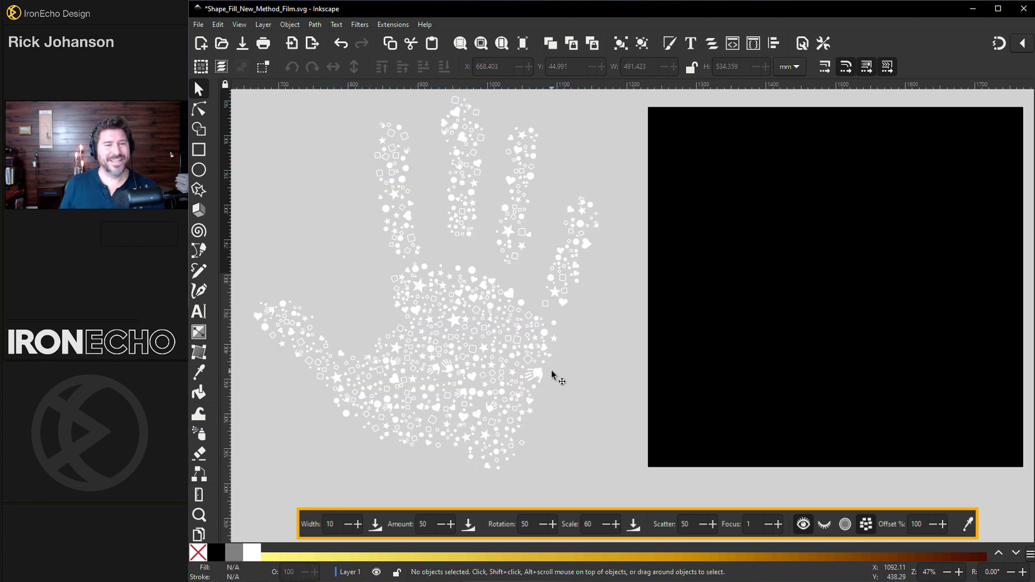
{"action": "left_click_drag", "start_coordinate": [242, 94], "coordinate": [625, 497]}
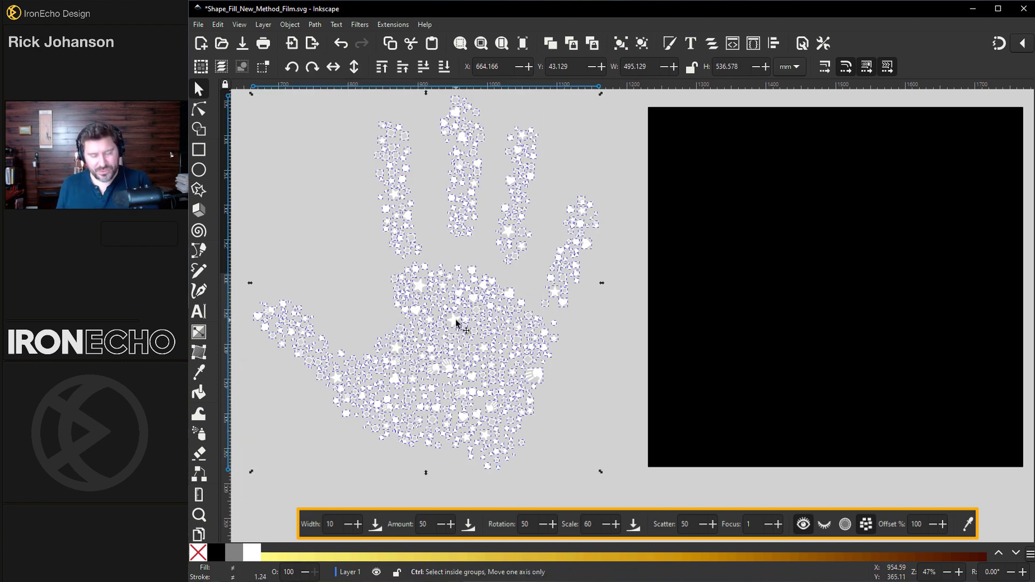
{"action": "scroll", "coordinate": [378, 325], "scroll_direction": "up", "scroll_amount": 1}
{"action": "left_click_drag", "start_coordinate": [454, 323], "coordinate": [708, 330]}
{"action": "scroll", "coordinate": [708, 330], "scroll_direction": "right", "scroll_amount": 5}
{"action": "scroll", "coordinate": [708, 330], "scroll_direction": "right", "scroll_amount": 6}
{"action": "scroll", "coordinate": [662, 331], "scroll_direction": "up", "scroll_amount": 1}
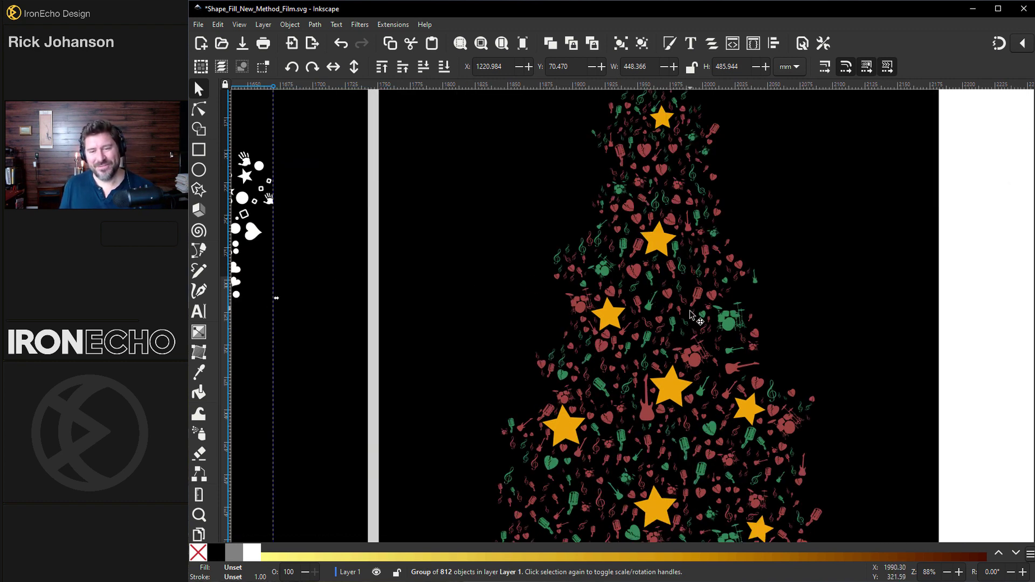
{"action": "scroll", "coordinate": [694, 318], "scroll_direction": "down", "scroll_amount": 2}
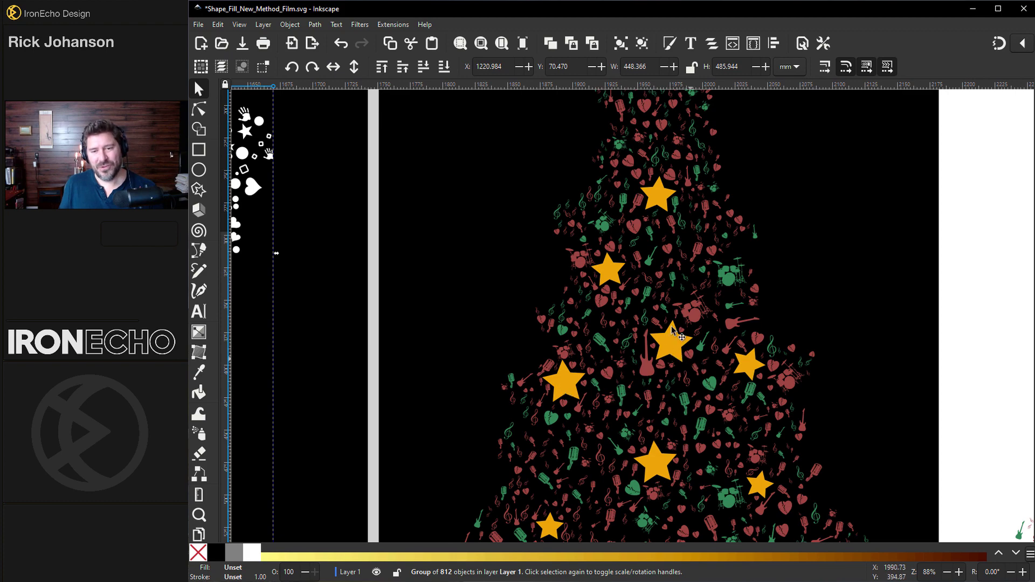
{"action": "scroll", "coordinate": [673, 330], "scroll_direction": "up", "scroll_amount": 2}
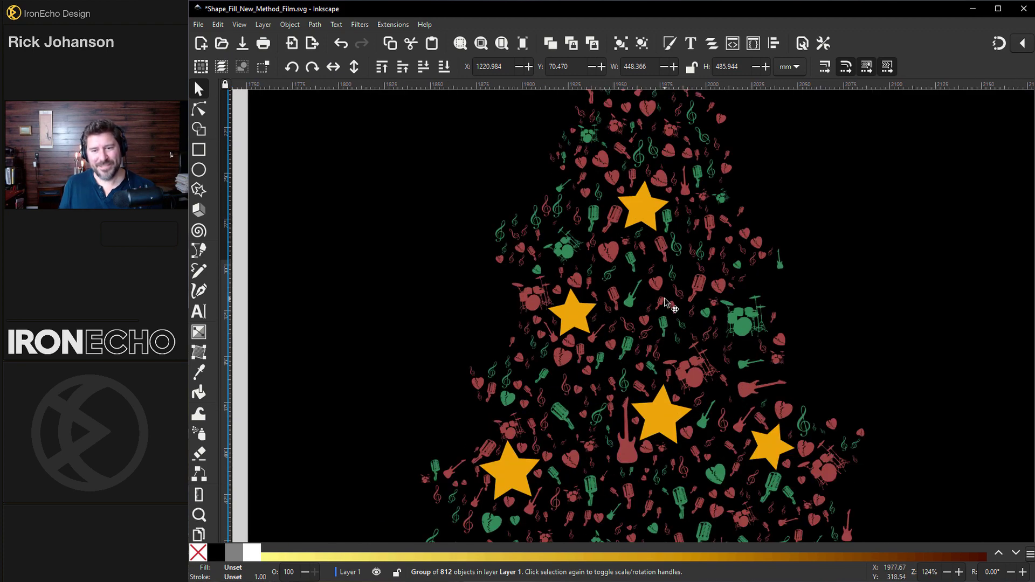
{"action": "scroll", "coordinate": [667, 305], "scroll_direction": "right", "scroll_amount": 5}
{"action": "scroll", "coordinate": [666, 313], "scroll_direction": "down", "scroll_amount": 4}
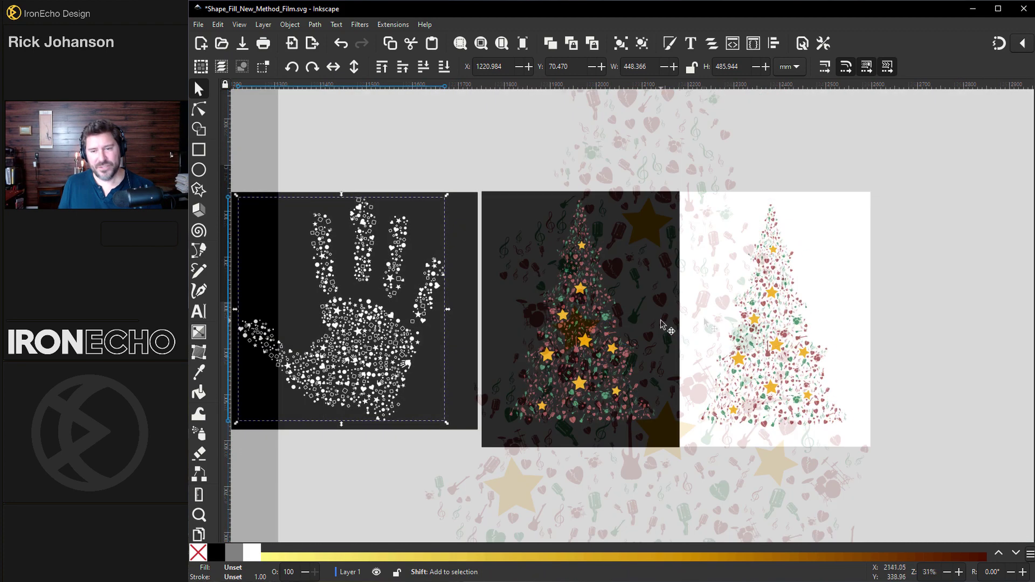
{"action": "left_click", "coordinate": [666, 160]}
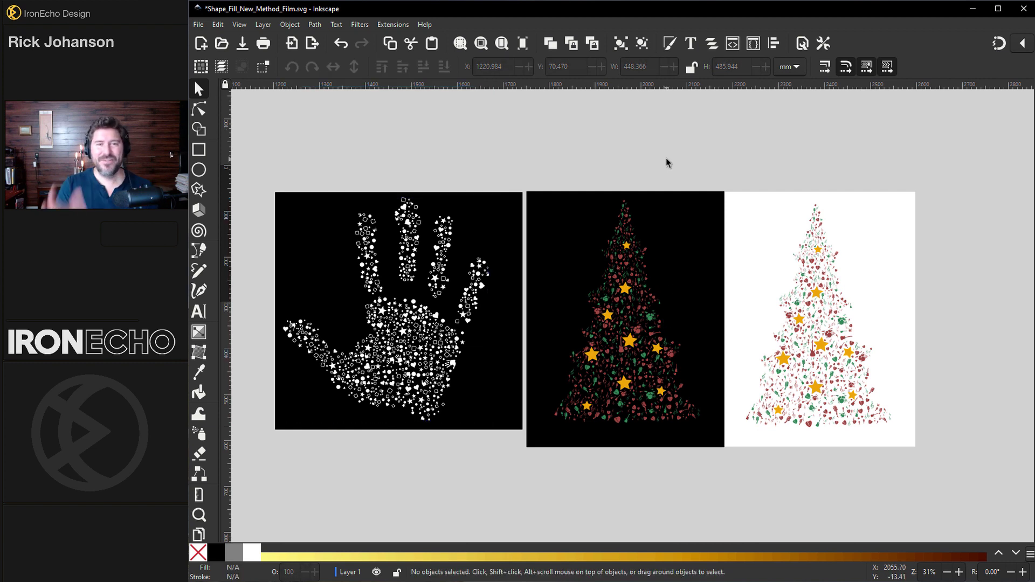